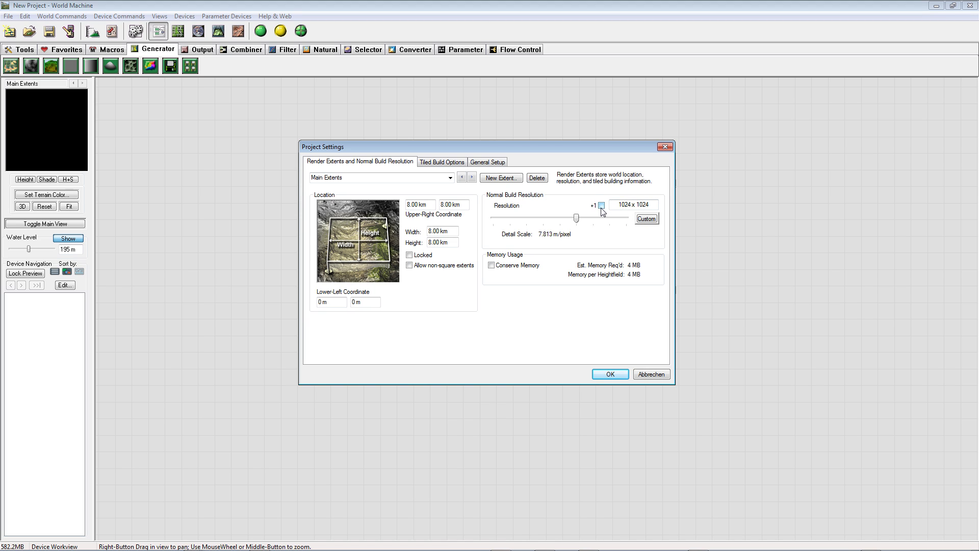
Step: Add one pixel to make the build resolution 1025 x 1025, review General Setup, and confirm
click(601, 206)
click(620, 206)
click(487, 162)
drag(613, 188, 636, 191)
click(636, 191)
click(360, 162)
click(613, 375)
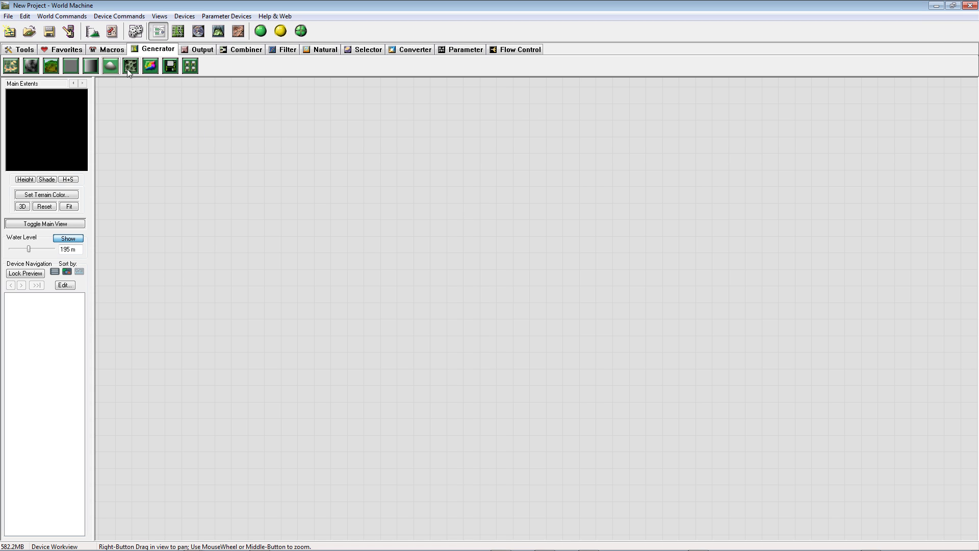
Step: Place a File Input and a Height Output device and wire File Input into Height Output
click(172, 68)
click(338, 285)
key(Escape)
click(197, 49)
click(33, 69)
click(668, 279)
drag(359, 270, 652, 271)
Step: Load Heightmap_depth.tif into the File Input device
double_click(326, 280)
drag(495, 199, 501, 173)
click(402, 207)
double_click(436, 208)
drag(451, 170, 451, 104)
Step: Set the File Input altitude scaling to Full range and confirm the settings
click(593, 213)
click(525, 229)
click(596, 215)
click(528, 221)
click(595, 214)
click(539, 230)
click(390, 238)
drag(339, 290, 341, 291)
Step: Drop a Natural-tab Erosion device onto the wire between File Input and Height Output
click(326, 53)
click(11, 66)
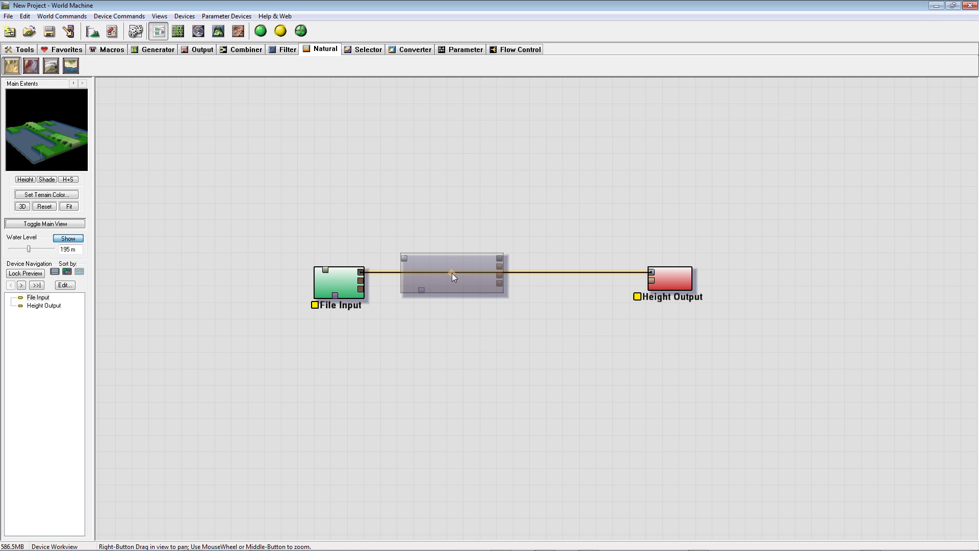
click(452, 274)
Step: Set Erosion rock hardness to 0.968, enable geological-time enhancement, and raise erosive power to 0.826
double_click(459, 258)
drag(488, 185, 485, 112)
drag(368, 210, 418, 215)
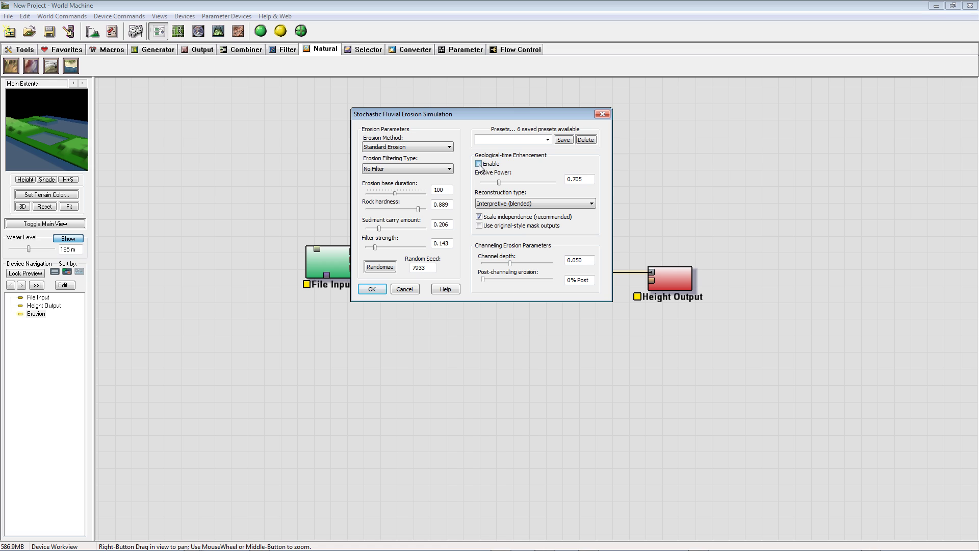
click(479, 164)
drag(500, 184, 541, 187)
Step: Switch to Channeled Erosion with sediment carry 1.000, Inverse Filter at strength 0.000, and confirm
click(406, 149)
click(396, 163)
drag(379, 228, 422, 229)
click(401, 167)
click(382, 192)
drag(374, 246, 366, 249)
click(371, 288)
Step: Reduce the Erosion channel depth to 0.028 and settle rock hardness at 0.952
mouse_move(69, 152)
mouse_down()
mouse_move(50, 145)
mouse_move(63, 152)
mouse_move(62, 137)
mouse_move(61, 145)
mouse_up()
double_click(498, 274)
mouse_move(489, 274)
mouse_down()
mouse_move(466, 278)
mouse_move(511, 279)
mouse_move(470, 280)
mouse_move(476, 289)
mouse_up()
drag(408, 220, 412, 219)
drag(535, 192, 500, 194)
Step: Confirm the erosion settings, line up Erosion and Height Output, and build the network
click(364, 299)
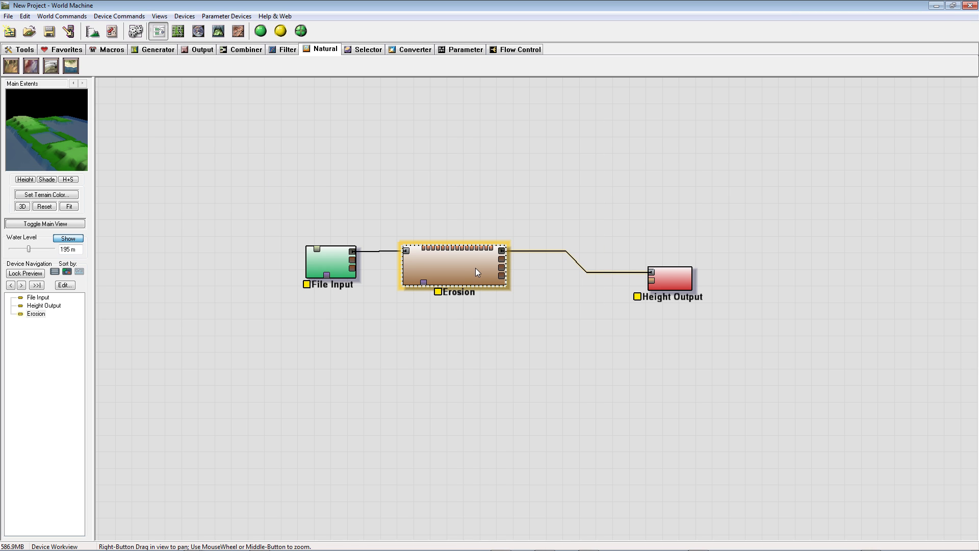
drag(444, 264, 462, 257)
drag(675, 280, 663, 255)
click(485, 255)
click(577, 346)
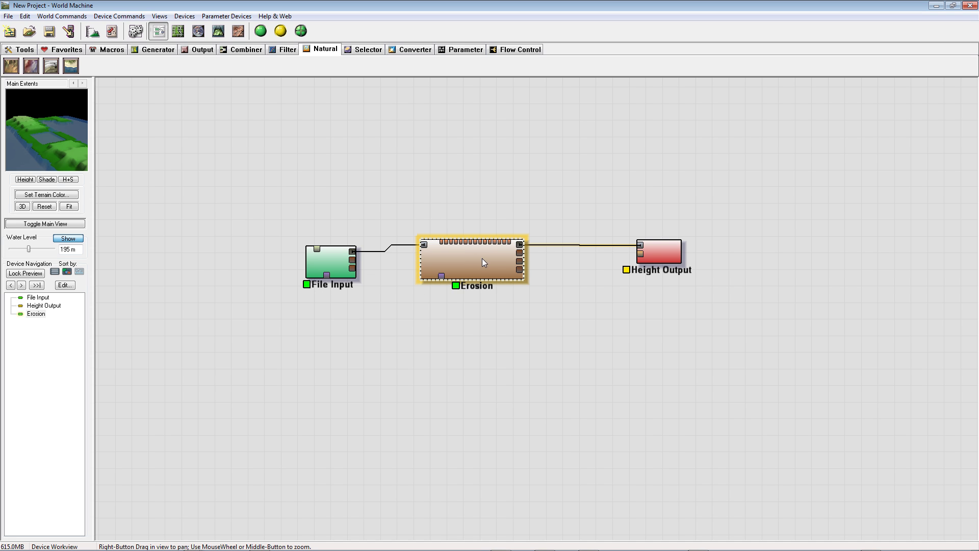
Step: Check the built terrain in 3D View, then return to the Device Workview
drag(482, 258, 492, 259)
click(217, 32)
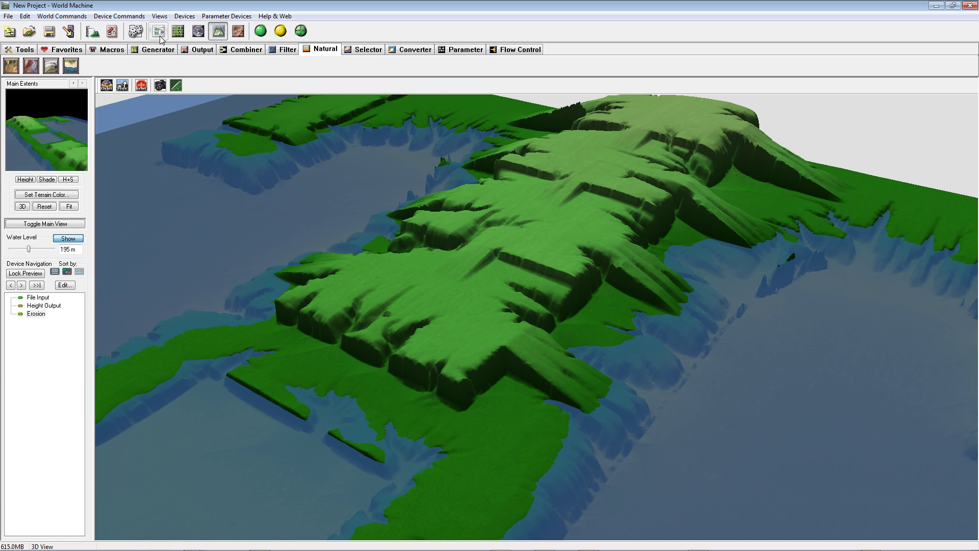
click(159, 33)
Step: Set the Erosion's erosive power to 0.582 and filter strength to 0.016
double_click(499, 268)
drag(522, 255, 511, 259)
drag(375, 319, 375, 319)
drag(507, 258, 505, 258)
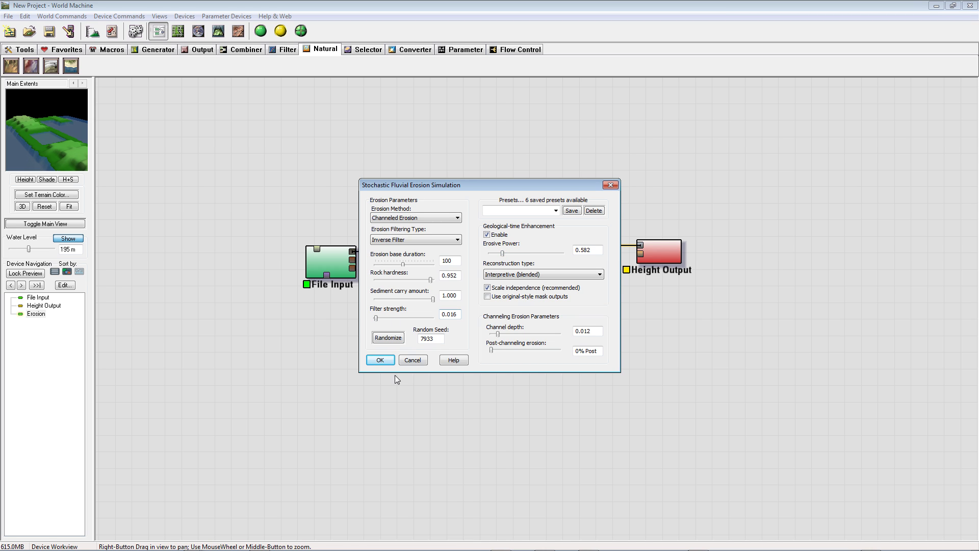
click(390, 362)
Step: Rebuild the terrain and view the result in 3D
click(280, 30)
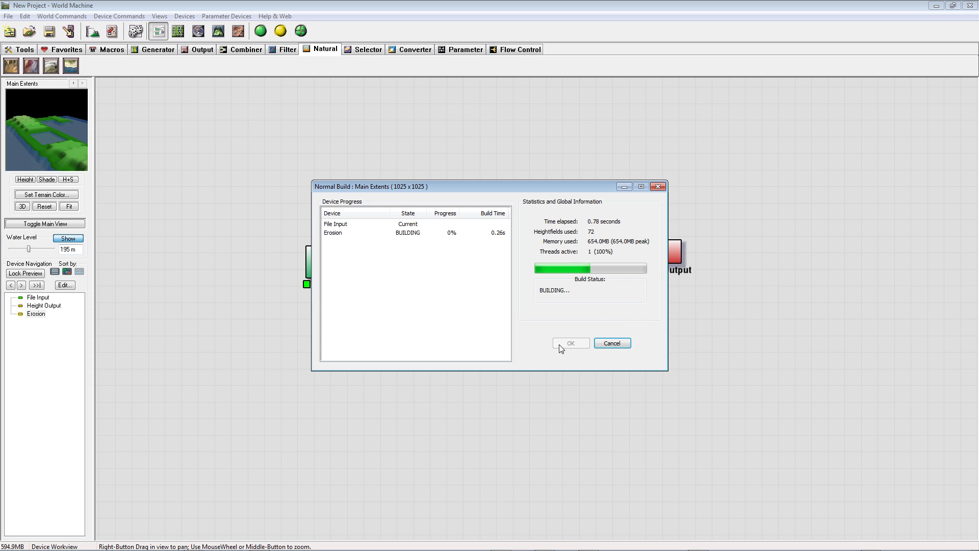
click(567, 345)
click(219, 31)
Step: Insert a Coast Erosion device between Erosion and Height Output in the node graph
click(158, 31)
click(472, 262)
drag(449, 266, 431, 267)
drag(645, 254, 688, 261)
click(71, 66)
click(578, 253)
key(Escape)
drag(572, 253, 574, 261)
Step: Make Coast Erosion use the global water level with a beach size of 0.11328
double_click(581, 263)
click(522, 221)
mouse_move(447, 246)
mouse_down()
mouse_move(510, 249)
mouse_move(445, 260)
mouse_up()
Step: Confirm Coast Erosion, rebuild, and orbit the 3D view of the coast-eroded plateaus
click(443, 312)
click(280, 31)
click(218, 32)
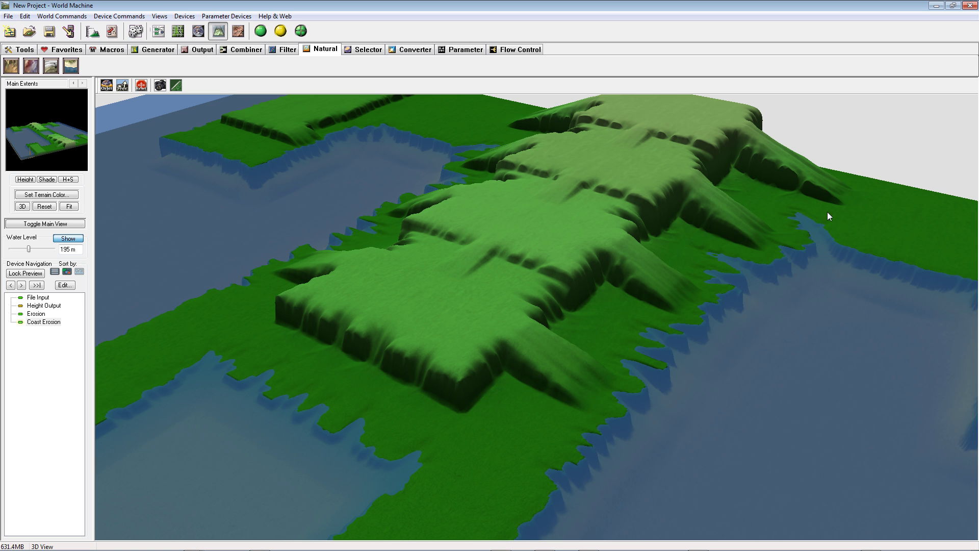
mouse_move(495, 273)
mouse_down()
mouse_move(269, 312)
mouse_move(265, 271)
mouse_move(239, 275)
mouse_move(284, 283)
mouse_move(326, 326)
mouse_move(331, 311)
mouse_move(572, 272)
mouse_move(507, 259)
mouse_move(590, 266)
mouse_move(479, 250)
mouse_move(476, 262)
mouse_move(510, 268)
mouse_up()
Step: Return to the Device Workview, nudge Erosion upward, and select Coast Erosion
click(159, 31)
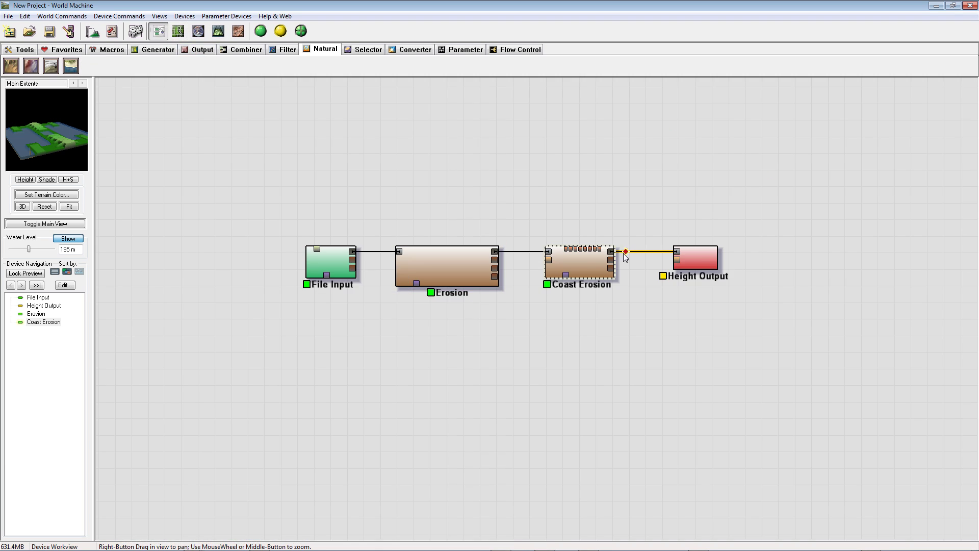
drag(445, 271, 445, 267)
click(589, 265)
Step: Add a Layout Generator and connect it to Erosion's mask input
drag(326, 259, 317, 254)
click(154, 49)
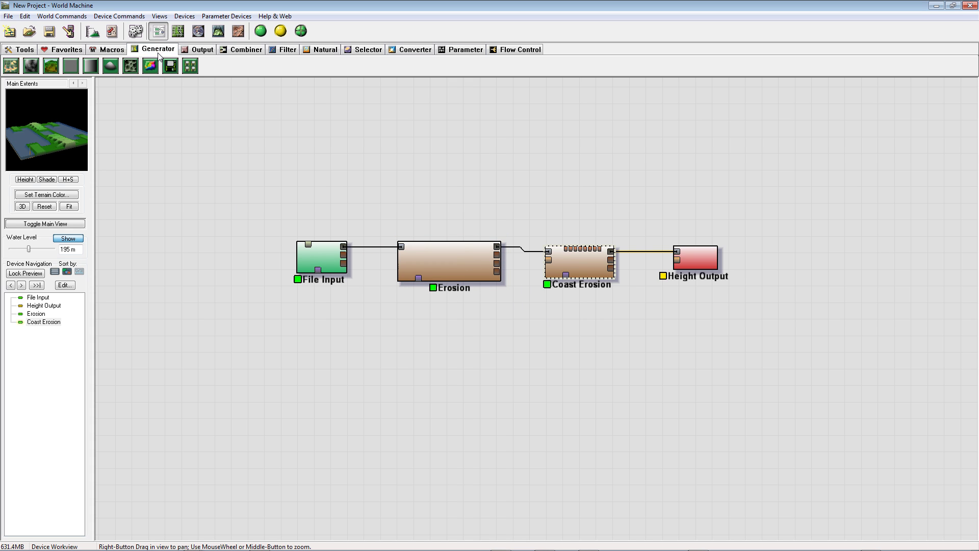
click(11, 66)
click(377, 338)
drag(369, 338, 420, 277)
Step: Lock the preview on Coast Erosion and open the Layout Generator's layout editor
click(455, 259)
click(577, 259)
right_click(585, 263)
click(658, 284)
click(379, 344)
double_click(387, 338)
Step: Draw Box 1 on the layout and set its falloff distance to 0 m
right_drag(482, 306, 480, 209)
scroll(471, 313, down, 2)
scroll(470, 311, down, 2)
scroll(470, 316, up, 1)
scroll(470, 311, down, 1)
drag(491, 263, 642, 325)
click(568, 302)
drag(876, 307, 843, 319)
Step: Stretch Box 1 taller and wider and centre it over the terrain
scroll(610, 317, up, 4)
scroll(611, 309, down, 3)
scroll(571, 307, up, 6)
scroll(530, 307, down, 2)
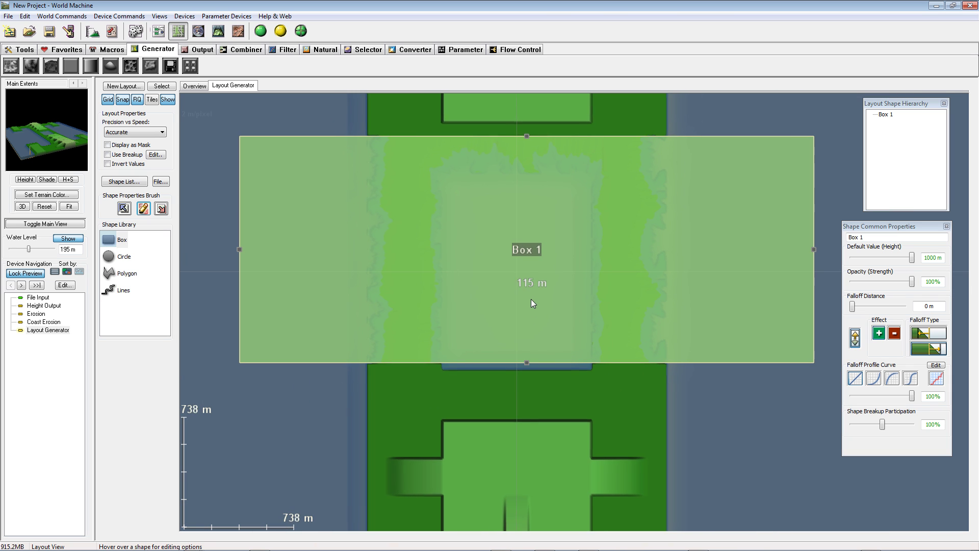
mouse_move(525, 250)
mouse_down()
mouse_move(599, 530)
mouse_move(503, 526)
mouse_move(536, 369)
mouse_move(527, 258)
mouse_up()
scroll(586, 386, down, 6)
drag(540, 303, 461, 164)
drag(471, 197, 482, 476)
drag(393, 307, 212, 305)
drag(390, 307, 565, 308)
right_click(557, 306)
Step: Lock Box 1, then draw Box 2 across the strip and make it lower the terrain
click(395, 296)
click(318, 323)
click(120, 241)
scroll(549, 368, up, 5)
drag(399, 242, 795, 279)
click(886, 122)
click(894, 335)
Step: Give Box 2 59 m falloff, 94% strength and a new falloff curve, then position it
drag(876, 306, 854, 308)
drag(569, 300, 558, 399)
drag(559, 399, 577, 265)
drag(853, 307, 855, 306)
drag(912, 282, 909, 283)
mouse_move(592, 266)
mouse_down()
mouse_move(567, 390)
mouse_move(577, 280)
mouse_move(581, 264)
mouse_move(596, 267)
mouse_up()
click(909, 380)
mouse_move(593, 267)
mouse_down()
mouse_move(593, 360)
mouse_move(589, 261)
mouse_move(597, 268)
mouse_up()
scroll(580, 295, down, 5)
scroll(589, 309, up, 3)
right_drag(597, 376, 544, 293)
Step: Duplicate Box 2 twice, spacing the copies down the central strip
key(ctrl+d)
drag(521, 213, 541, 440)
key(ctrl+d)
Step: Duplicate all four boxes and move the copies to the top of the layout
key(ctrl+d)
drag(446, 439, 417, 444)
click(524, 207)
shift+click(535, 286)
shift+click(530, 368)
shift+click(530, 439)
key(ctrl+d)
scroll(583, 296, down, 5)
drag(561, 308, 553, 153)
scroll(553, 153, up, 6)
scroll(551, 167, up, 1)
right_drag(551, 168, 542, 508)
scroll(542, 493, down, 2)
scroll(543, 486, down, 2)
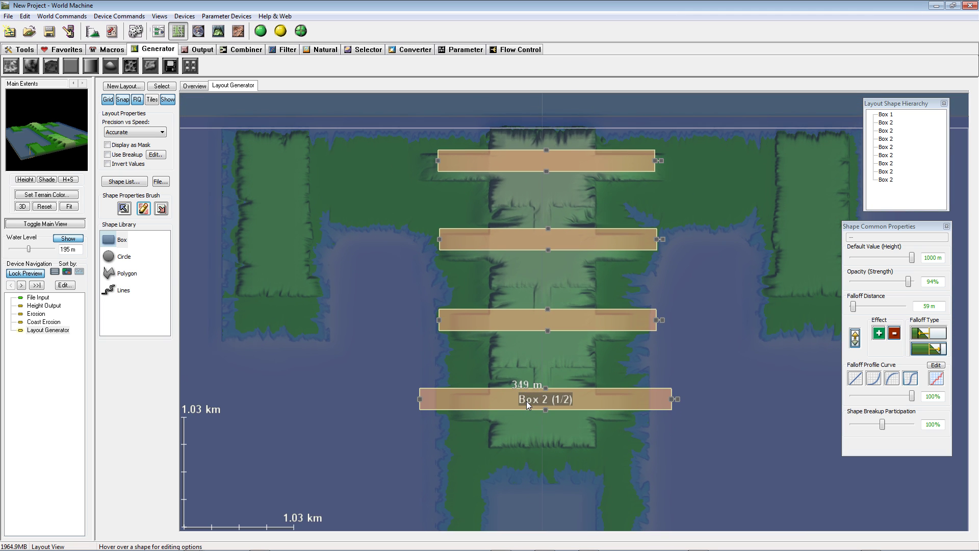
right_drag(527, 401, 528, 486)
Step: Move the bottom box up near the top of the layout
click(725, 463)
click(547, 483)
drag(540, 484, 534, 167)
right_drag(331, 405, 402, 301)
scroll(393, 307, down, 3)
Step: Build the world and orbit the 3D view to inspect the masked terrain
click(218, 31)
click(289, 38)
click(571, 341)
drag(466, 299, 365, 113)
scroll(489, 268, down, 3)
Step: Back in the device workview, nudge the Coast Erosion and Height Output nodes into place
click(153, 33)
drag(586, 263, 587, 258)
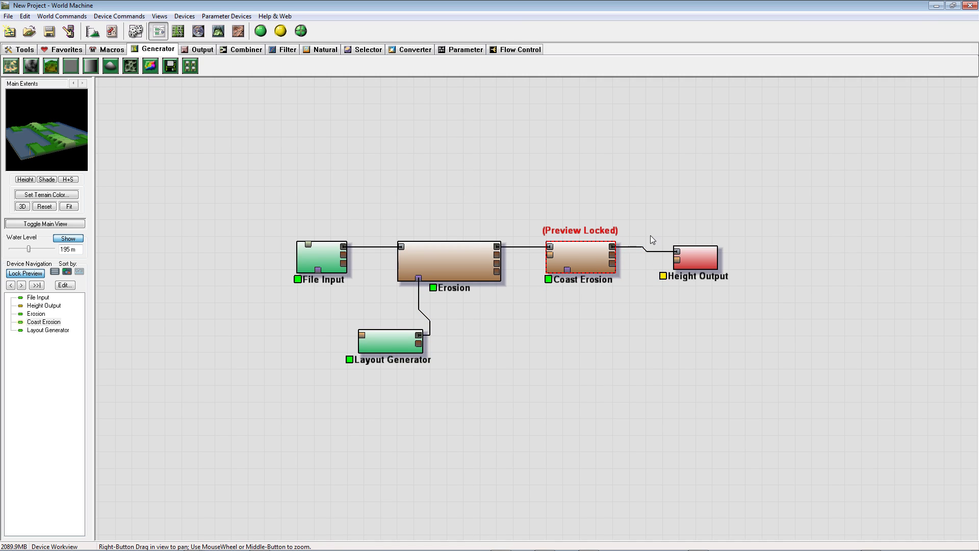
drag(698, 259, 696, 253)
Step: Open Height Output's export settings and choose the RAW16 format
click(595, 346)
double_click(695, 253)
drag(497, 169, 496, 148)
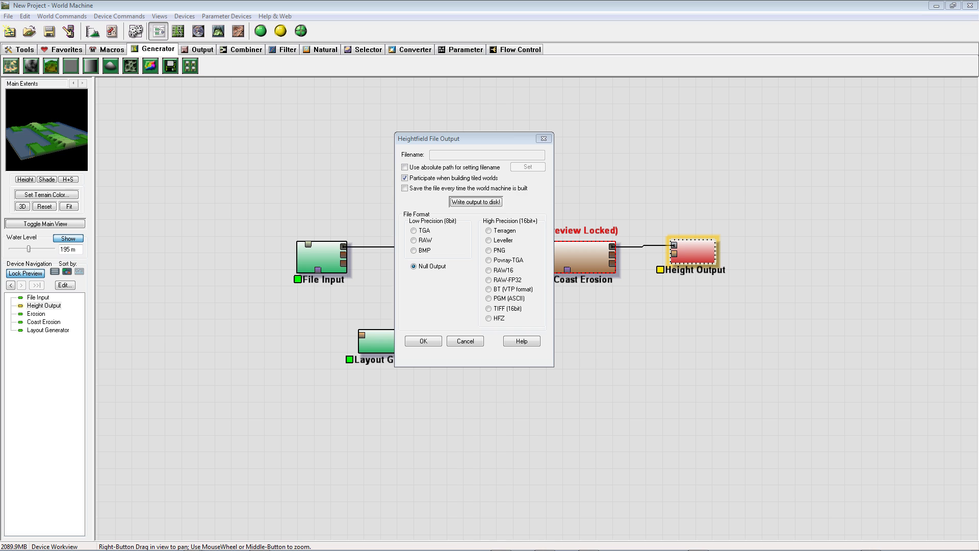
mouse_move(495, 139)
mouse_down()
mouse_move(473, 130)
mouse_move(481, 127)
mouse_up()
click(475, 258)
Step: Set the output file to Heightmap.r16 in the Line of Fire folder
drag(433, 143, 404, 148)
text(Heightmap.r16)
click(508, 155)
click(344, 237)
double_click(400, 181)
click(579, 318)
Step: Write the heightmap to disk, agreeing to build the world first
click(455, 190)
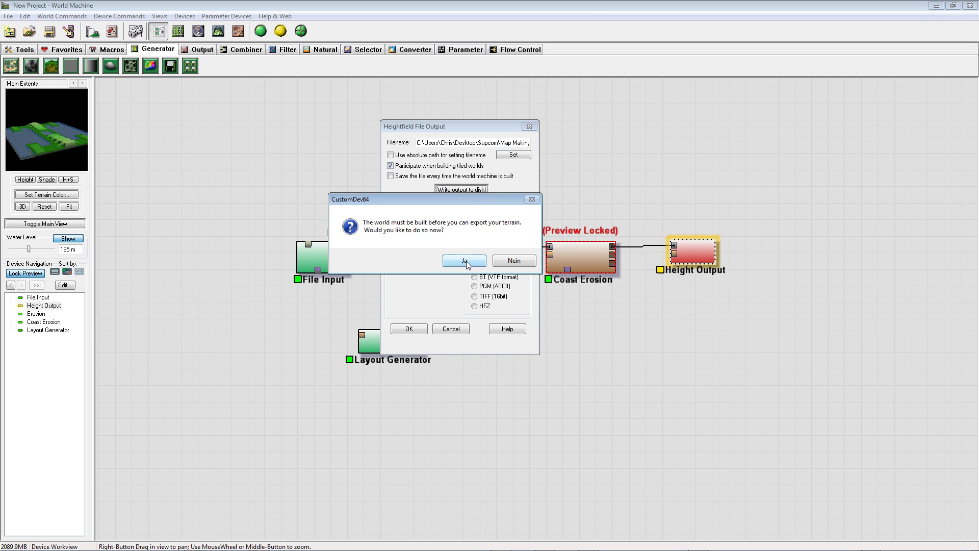
click(466, 261)
click(539, 265)
click(423, 328)
Step: Switch to the Line of Fire folder and select Heightmap.r16
click(589, 337)
key(alt+Tab)
click(318, 159)
Step: Narrow and reposition the Explorer window, then put Heightmap.r16 into rename mode
drag(807, 203, 474, 200)
drag(393, 84, 516, 126)
click(464, 221)
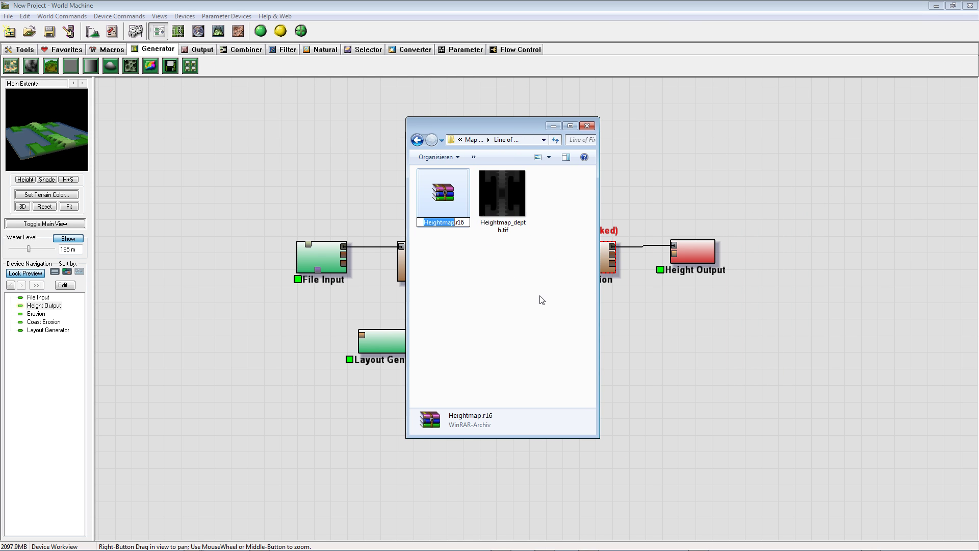